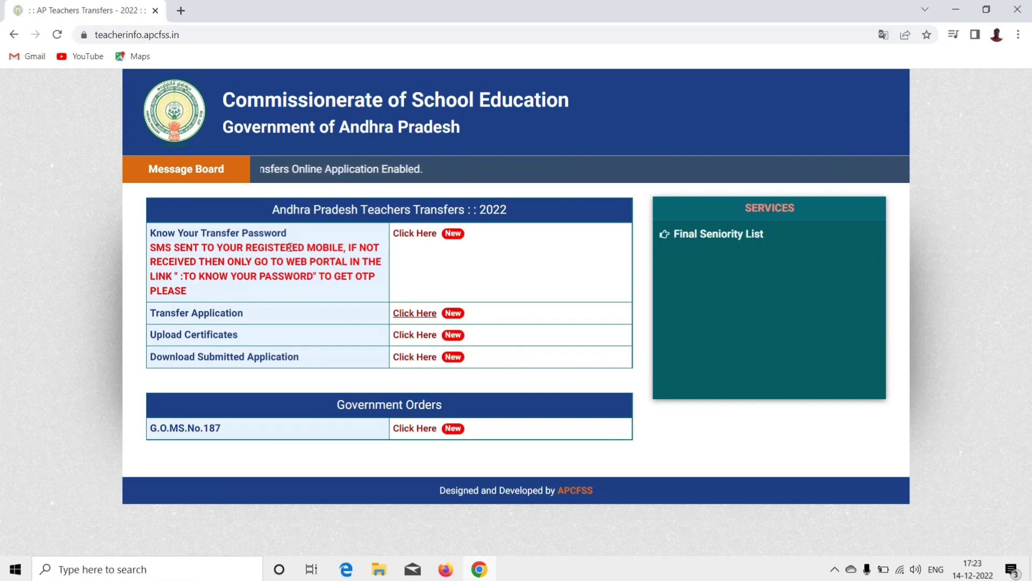
# Open the Know Your Transfer Password page, examine its required login fields, and close it again.
pyautogui.click(430, 235)
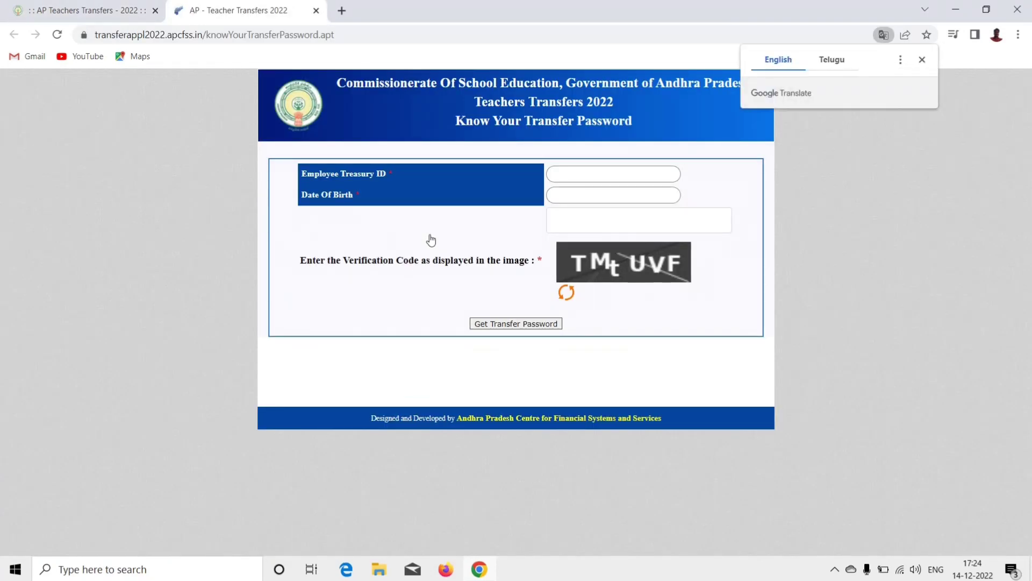
pyautogui.click(922, 60)
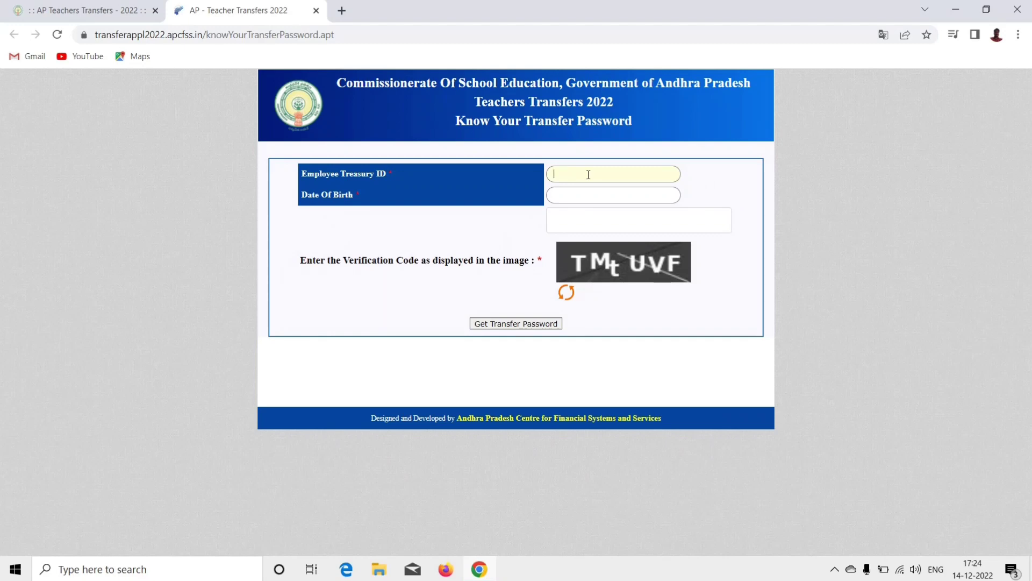
pyautogui.click(588, 174)
pyautogui.click(594, 214)
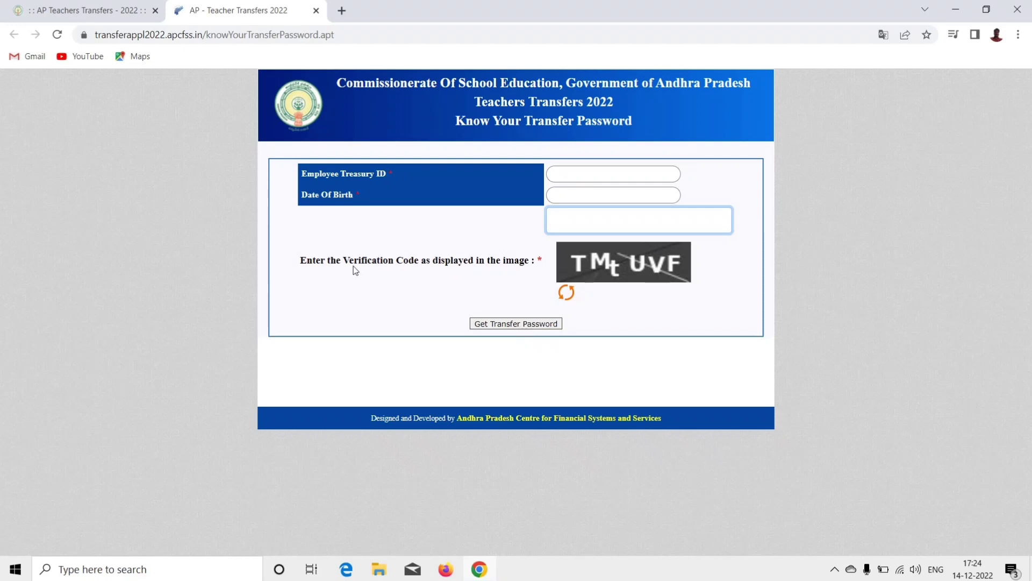
pyautogui.click(316, 12)
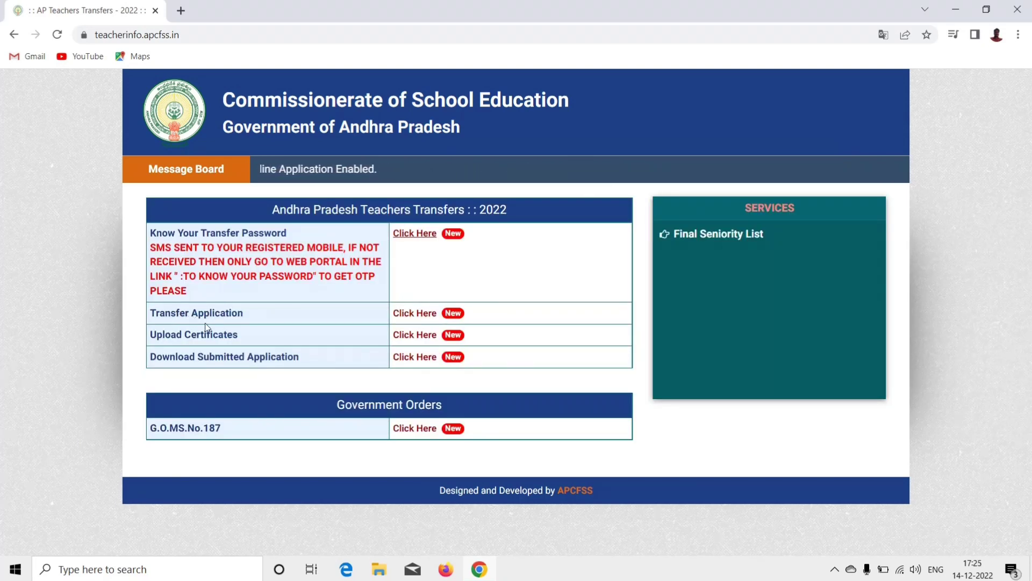
# Open the Transfer Application form and choose the employee's date of birth in the Employee Details section.
pyautogui.click(414, 314)
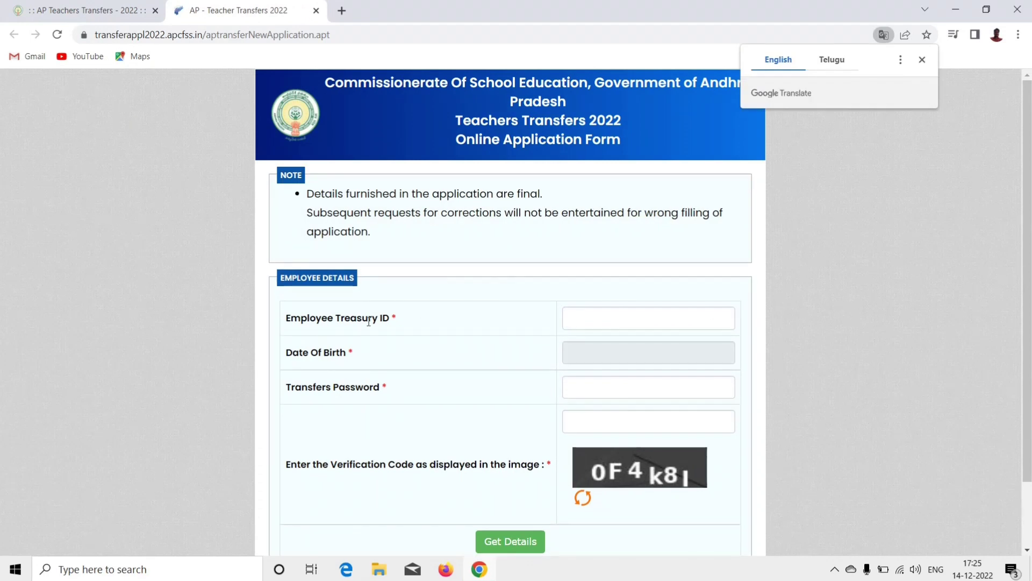
pyautogui.scroll(-2, 369, 321)
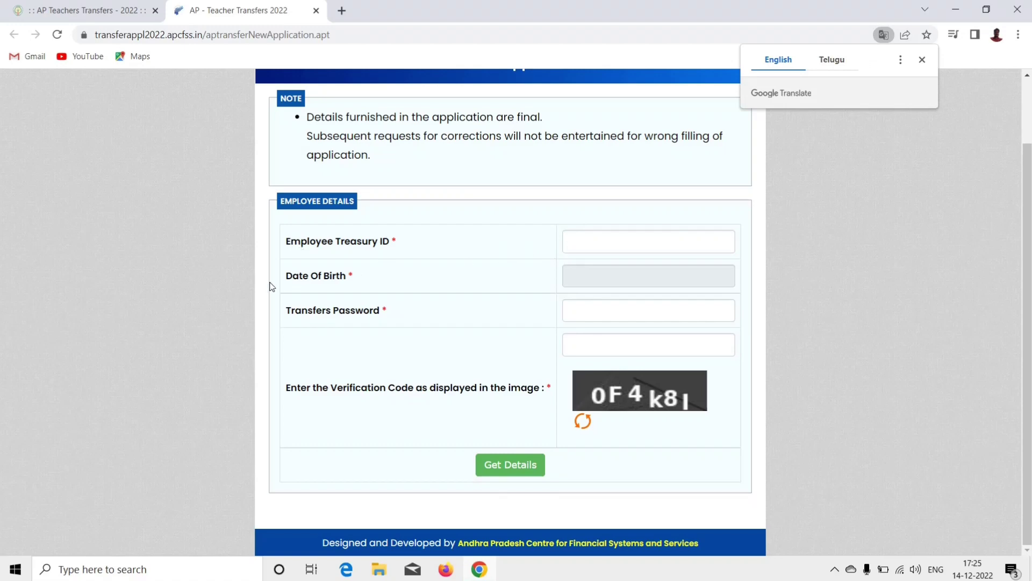
pyautogui.click(627, 274)
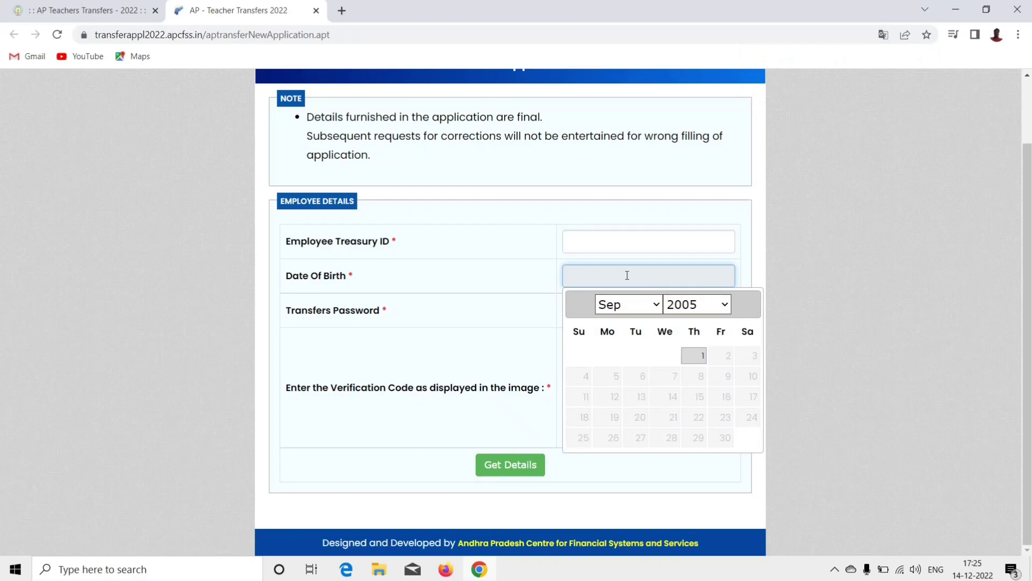
pyautogui.click(722, 309)
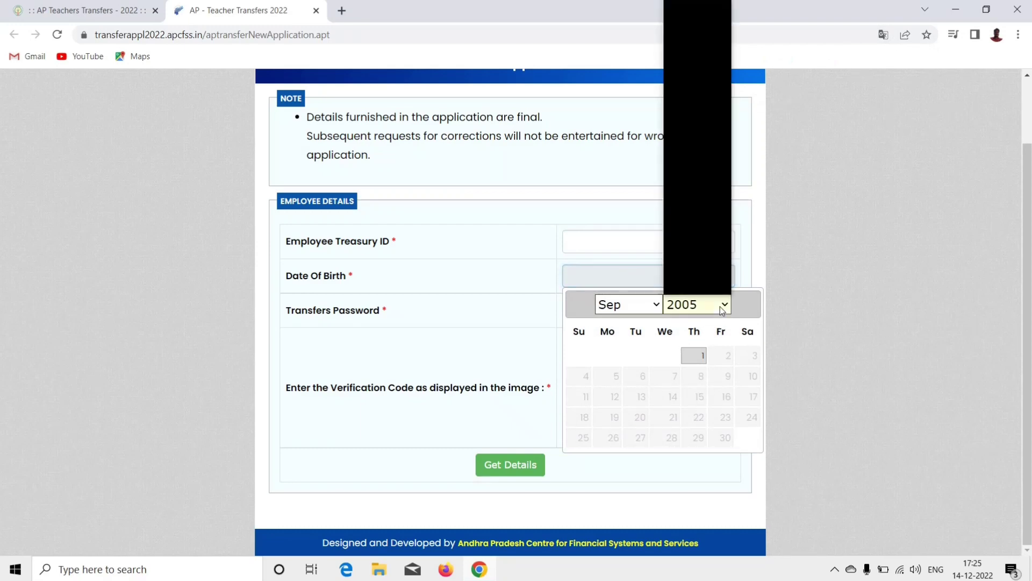
pyautogui.write('1989')
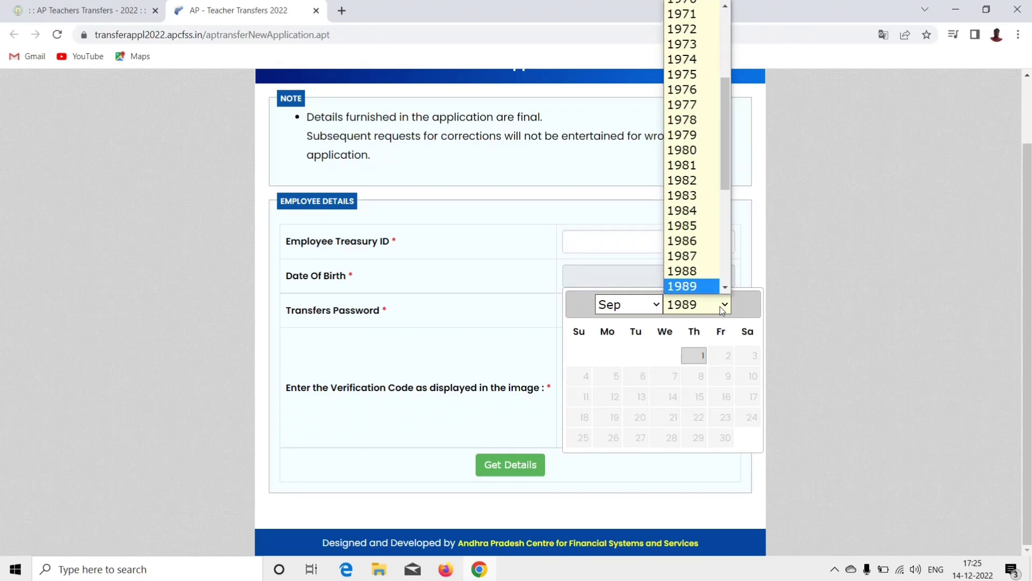
pyautogui.click(692, 286)
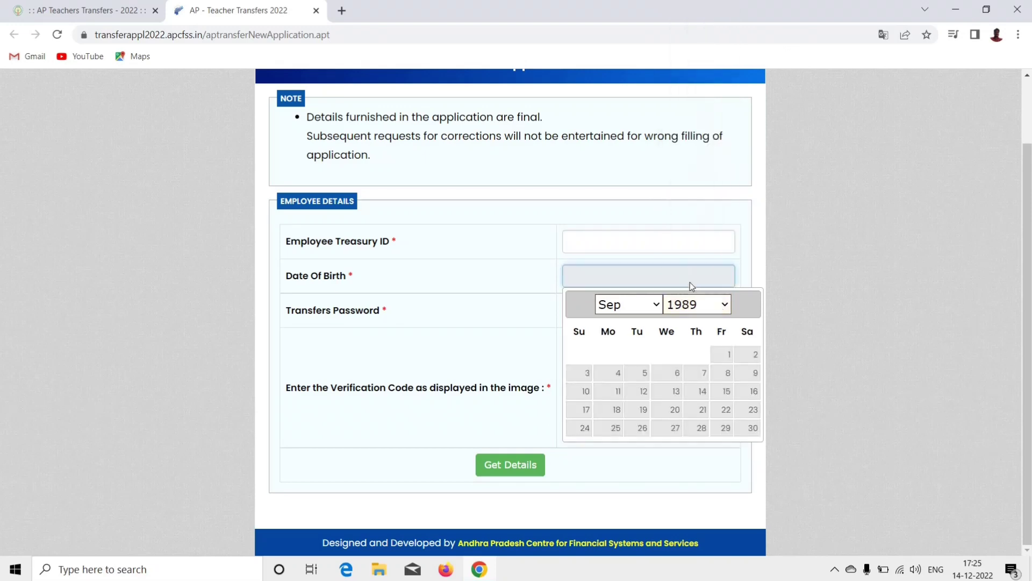
pyautogui.click(647, 305)
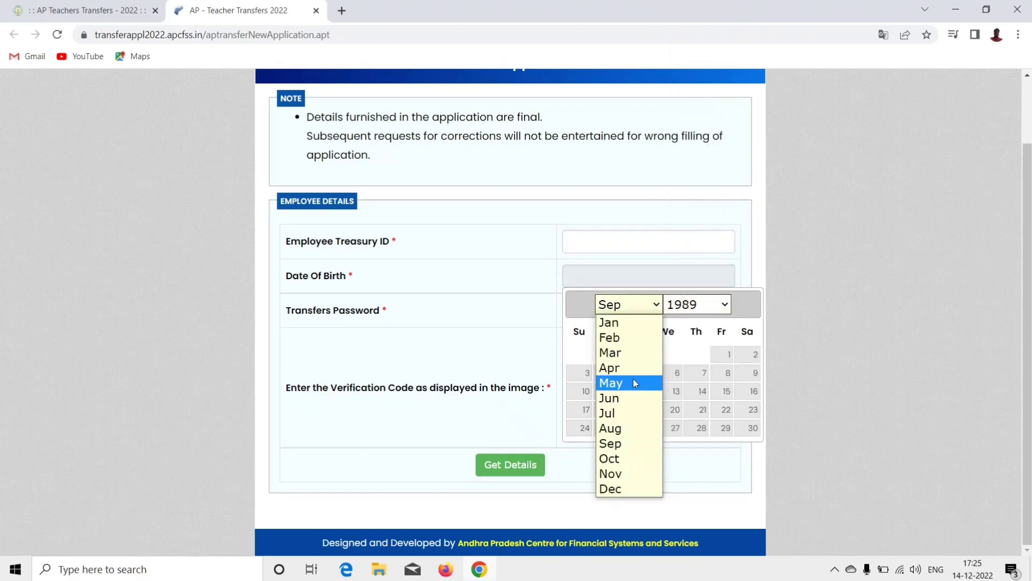
pyautogui.click(629, 413)
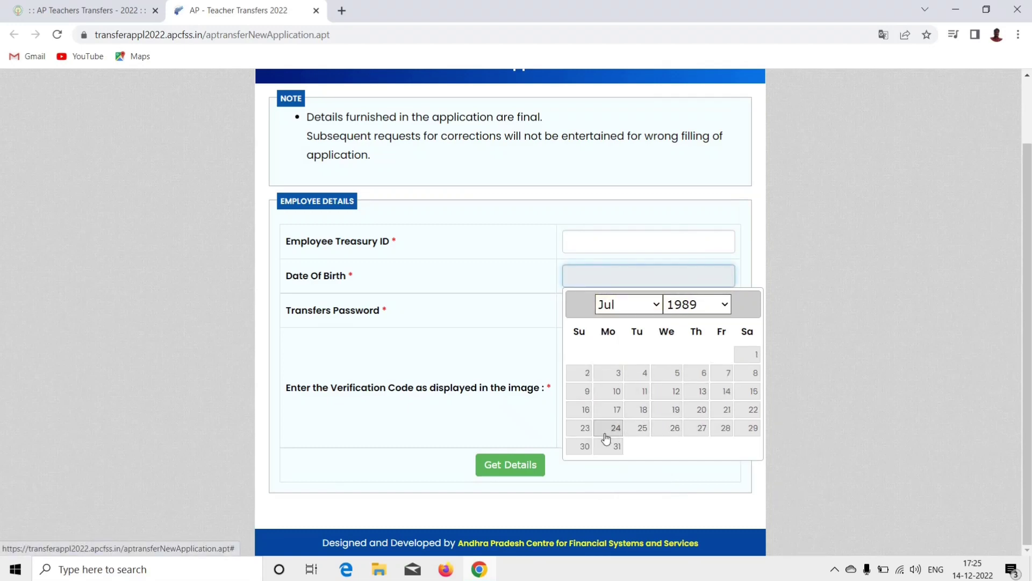
pyautogui.click(752, 411)
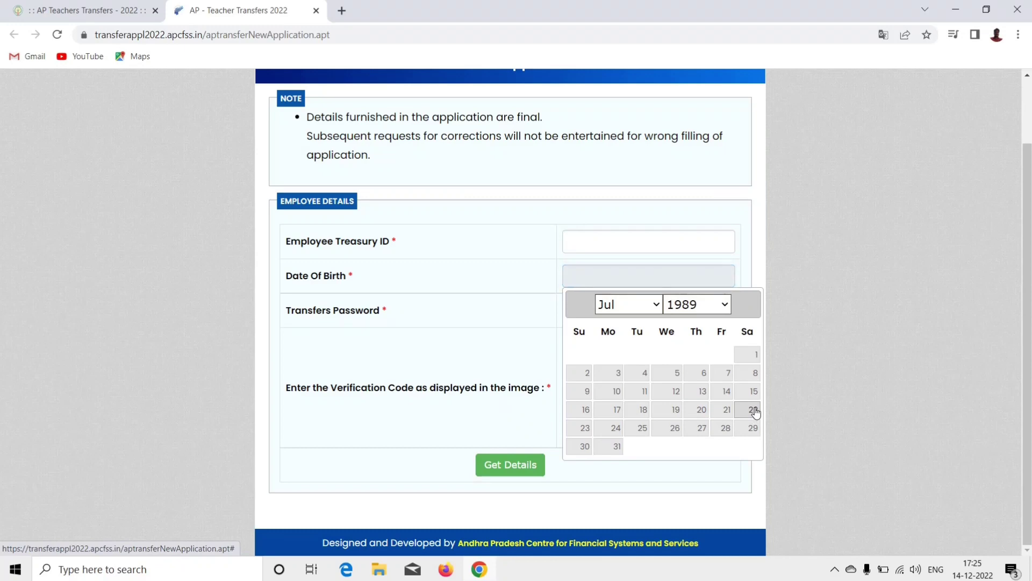
# Fill in the employee treasury ID, transfers password and a refreshed image verification code, and retrieve the employee's details.
pyautogui.click(653, 252)
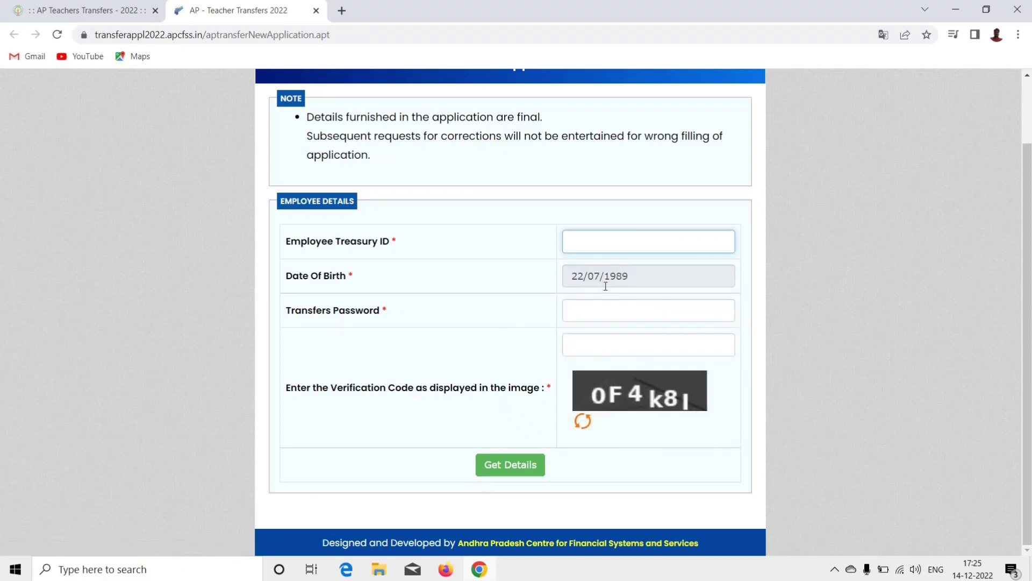
pyautogui.click(582, 315)
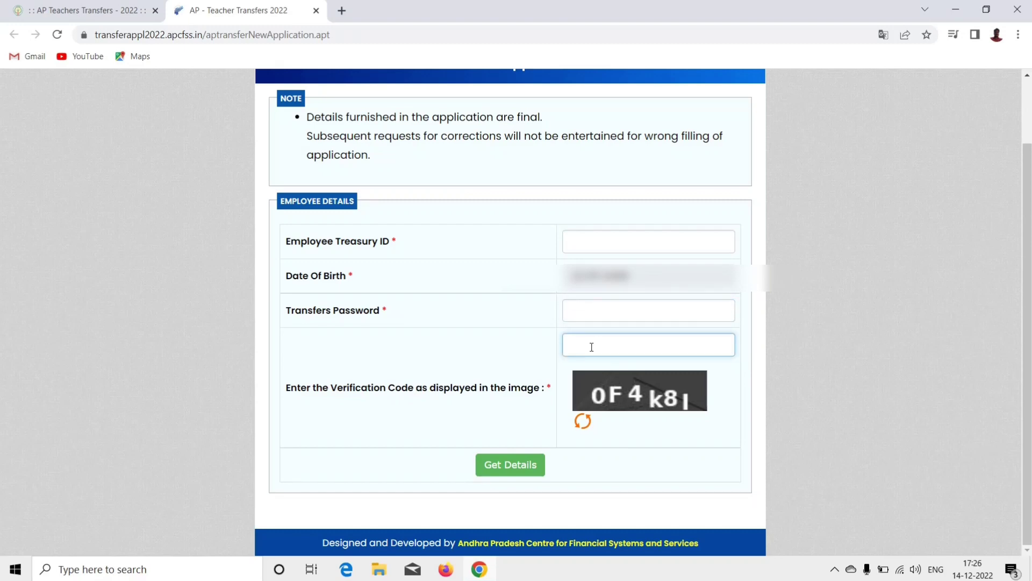
pyautogui.click(583, 421)
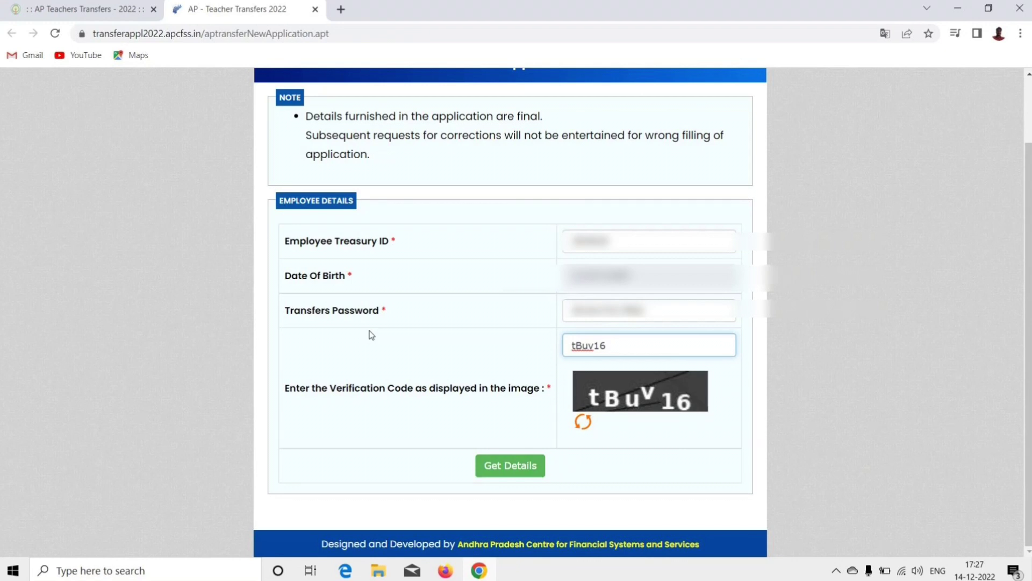
pyautogui.click(510, 476)
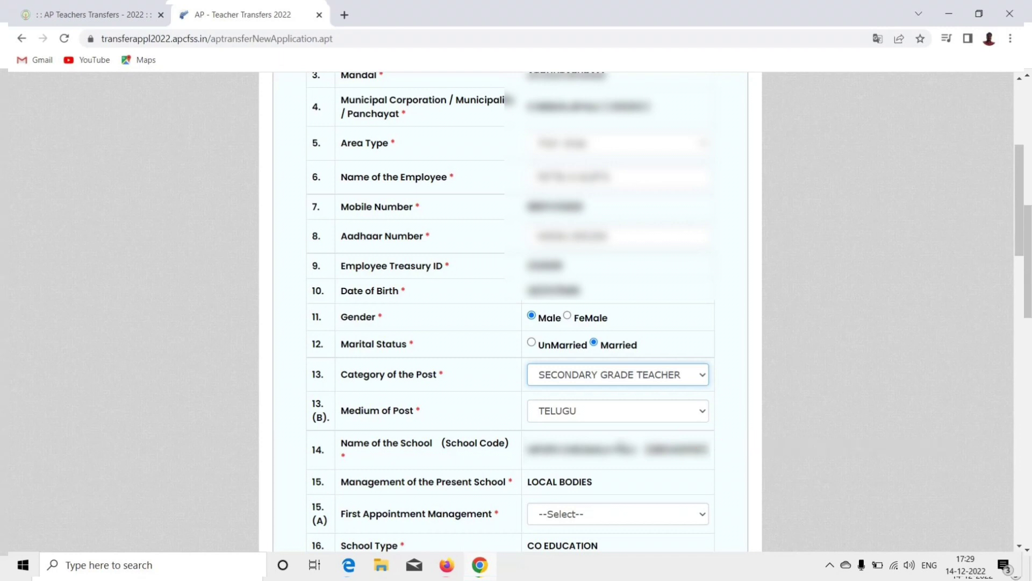
# Set First Appointment Management in item 15(A) to LOCAL BODIES.
pyautogui.scroll(-5, 447, 285)
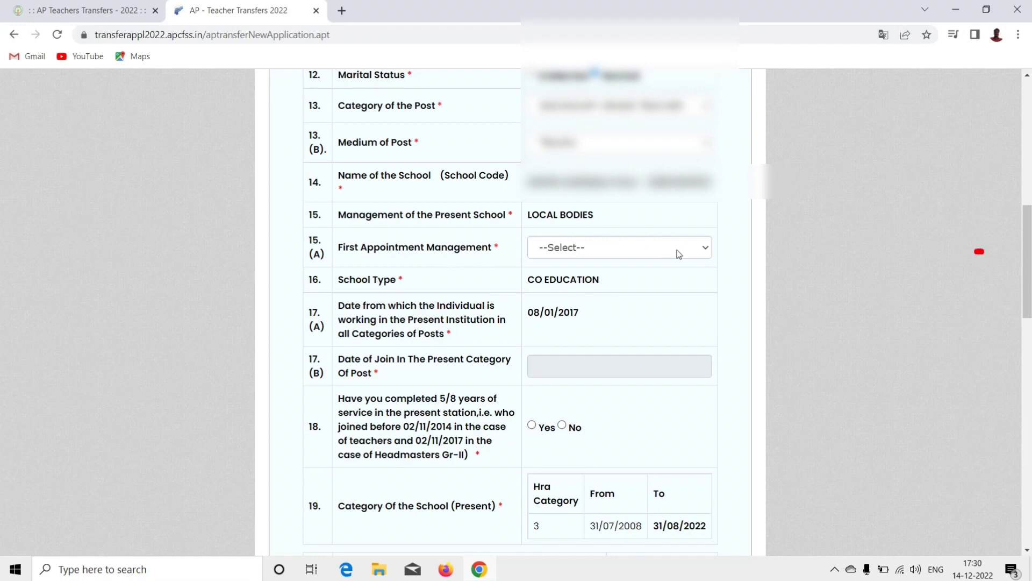
pyautogui.click(704, 249)
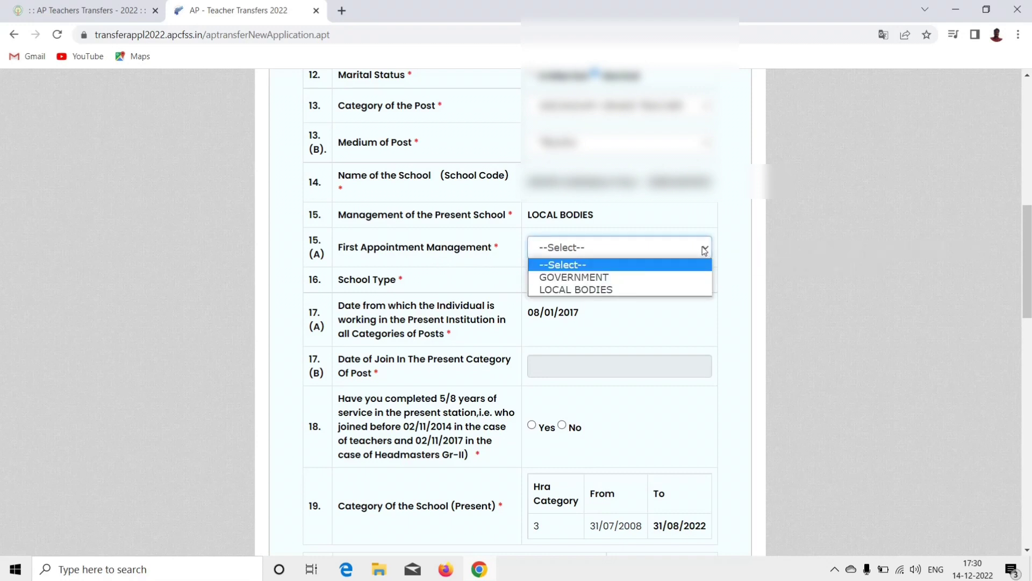
pyautogui.click(626, 290)
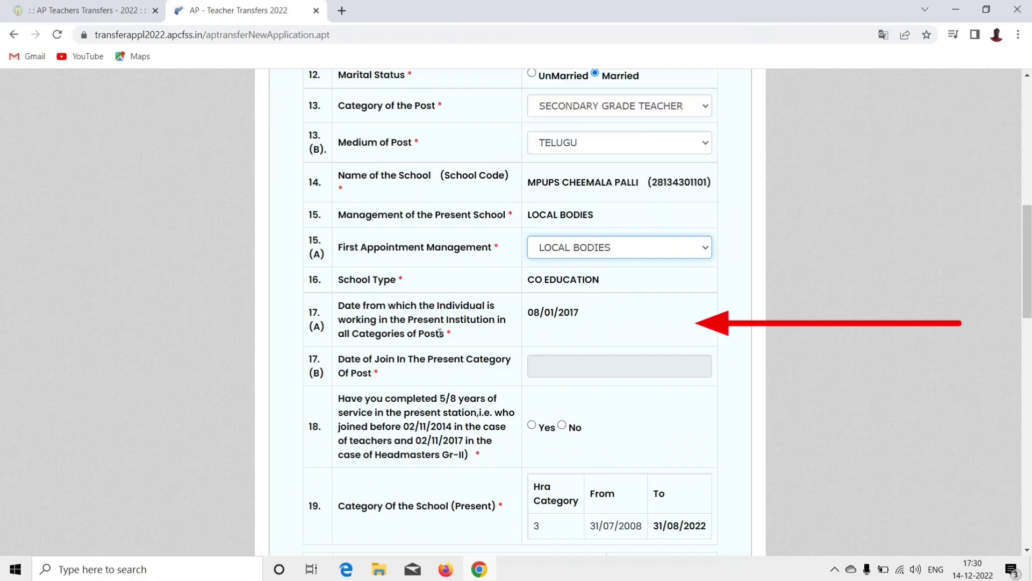
# Set the Date of Join In The Present Category Of Post in item 17(B) to 04/11/2010.
pyautogui.click(550, 364)
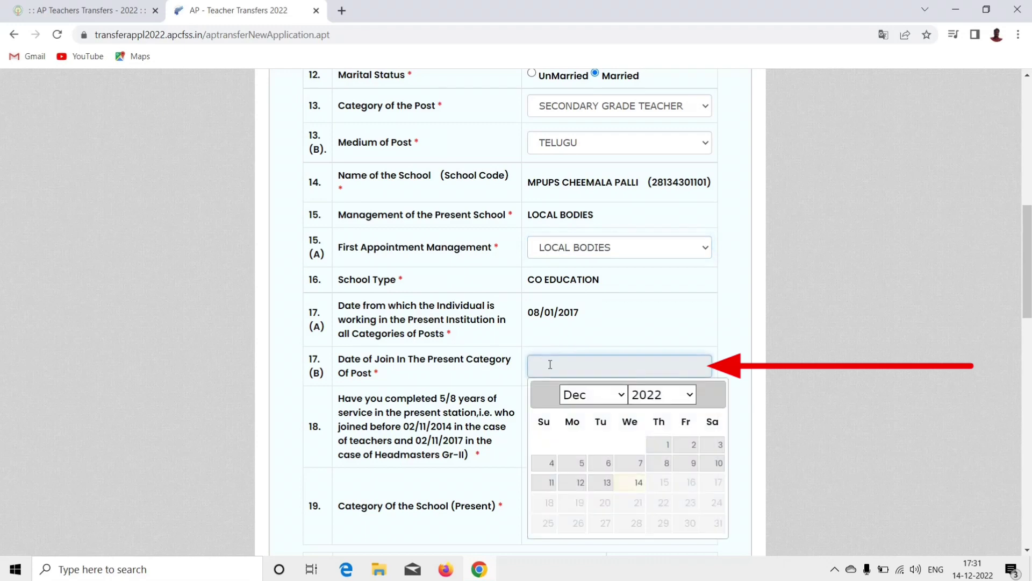
pyautogui.click(685, 397)
pyautogui.write('2010')
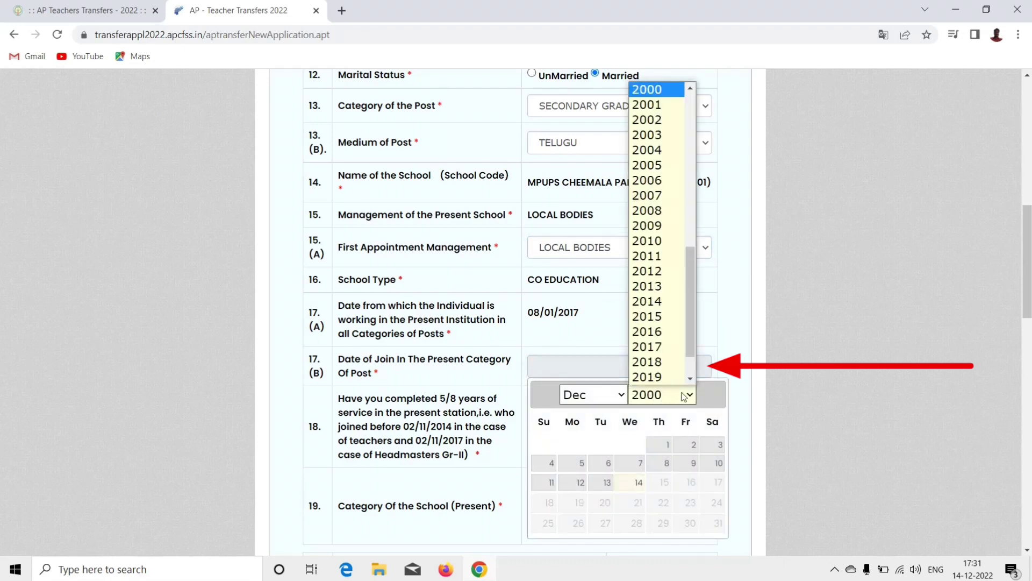
pyautogui.click(665, 242)
pyautogui.click(614, 401)
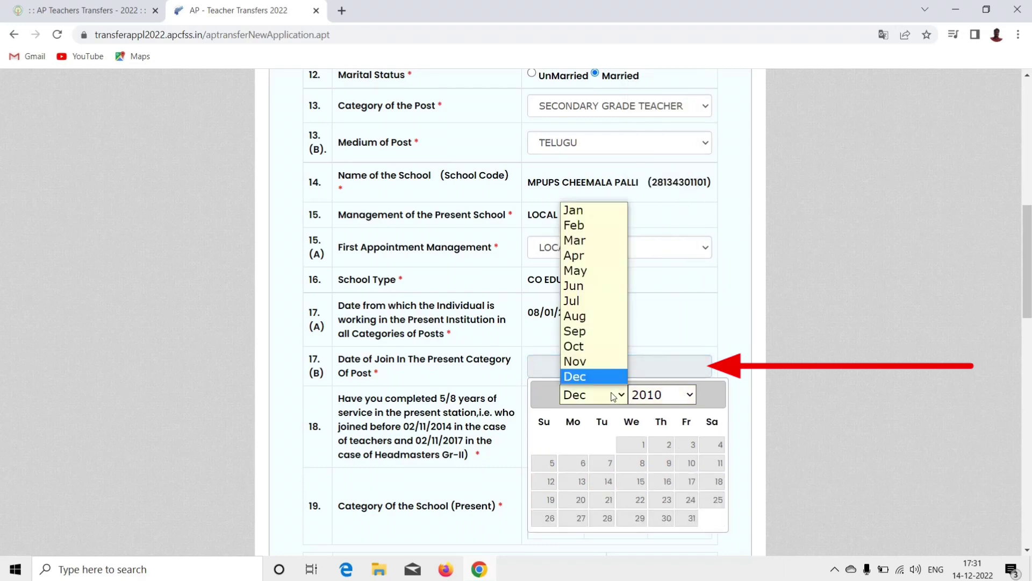
pyautogui.click(594, 361)
pyautogui.click(667, 445)
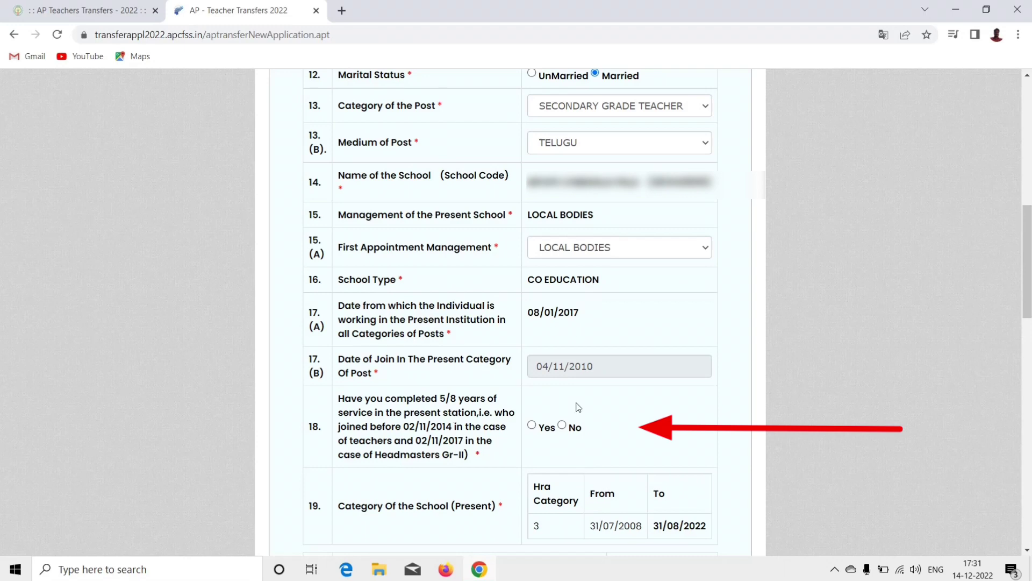
# Answer No to the 5/8 years of service question and set First appointed Category of the post to SECONDARY GRADE TEACHER.
pyautogui.click(563, 427)
pyautogui.scroll(-3, 565, 449)
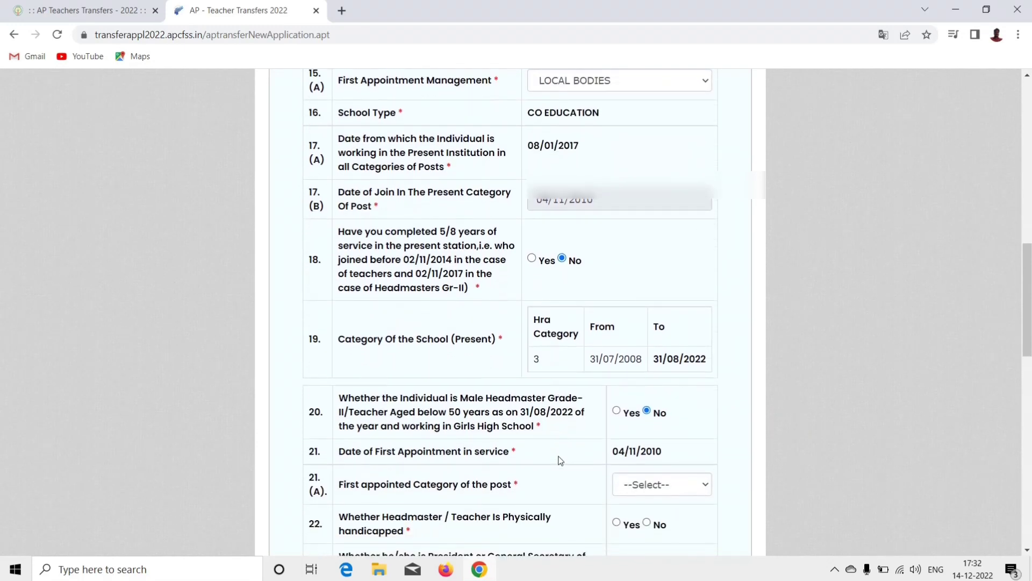
pyautogui.scroll(-1, 561, 460)
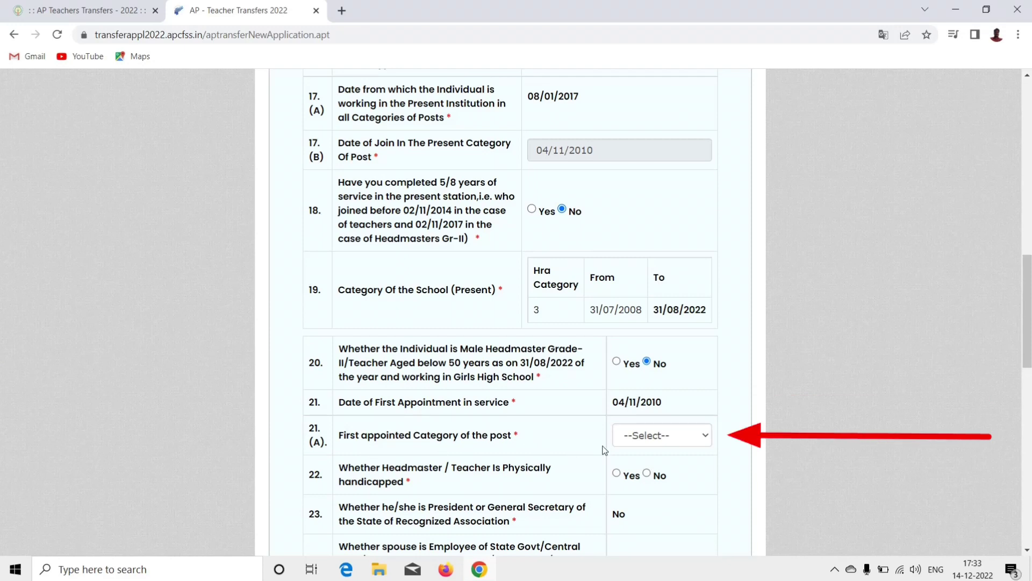
pyautogui.click(703, 441)
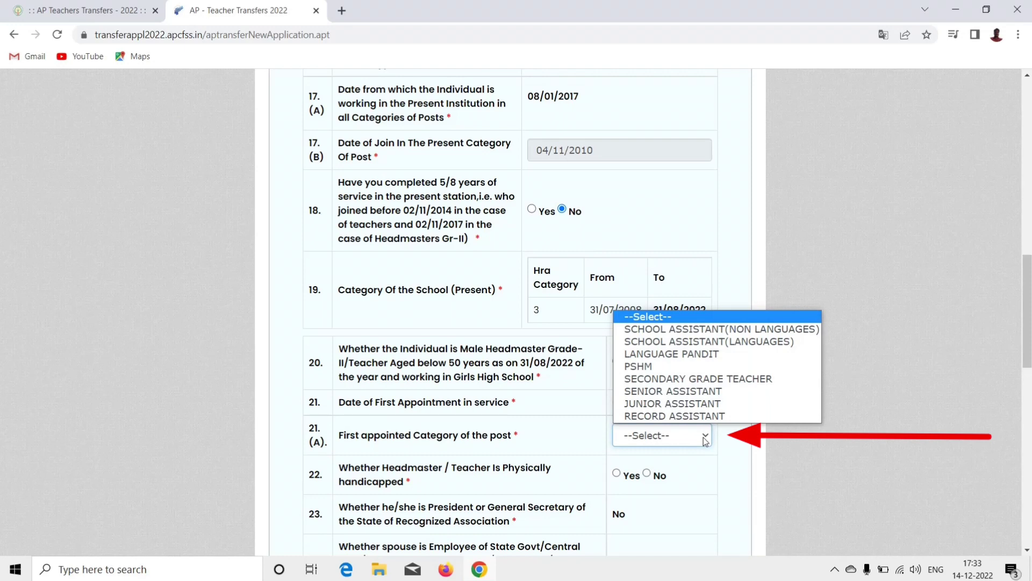
pyautogui.click(695, 380)
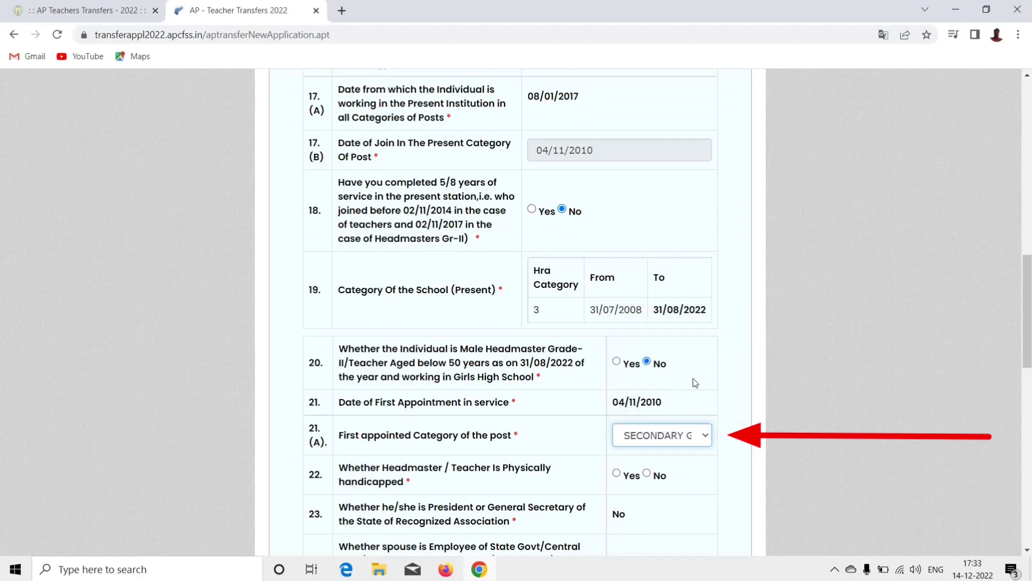
# Check the type and percentage options for a physically handicapped teacher in item 22, and answer that question with No.
pyautogui.scroll(-1, 489, 474)
pyautogui.scroll(-1, 490, 470)
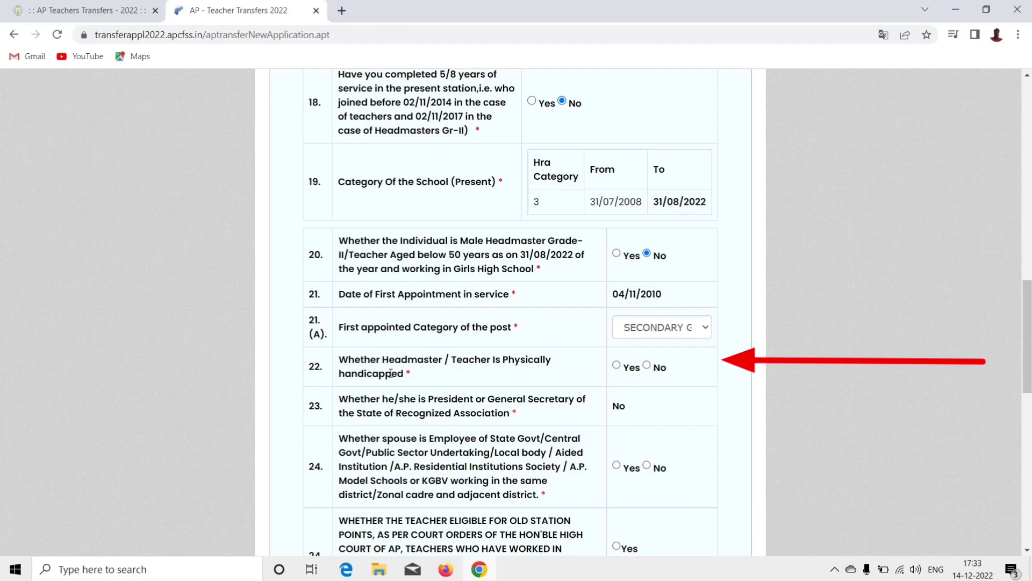
pyautogui.click(616, 366)
pyautogui.click(632, 366)
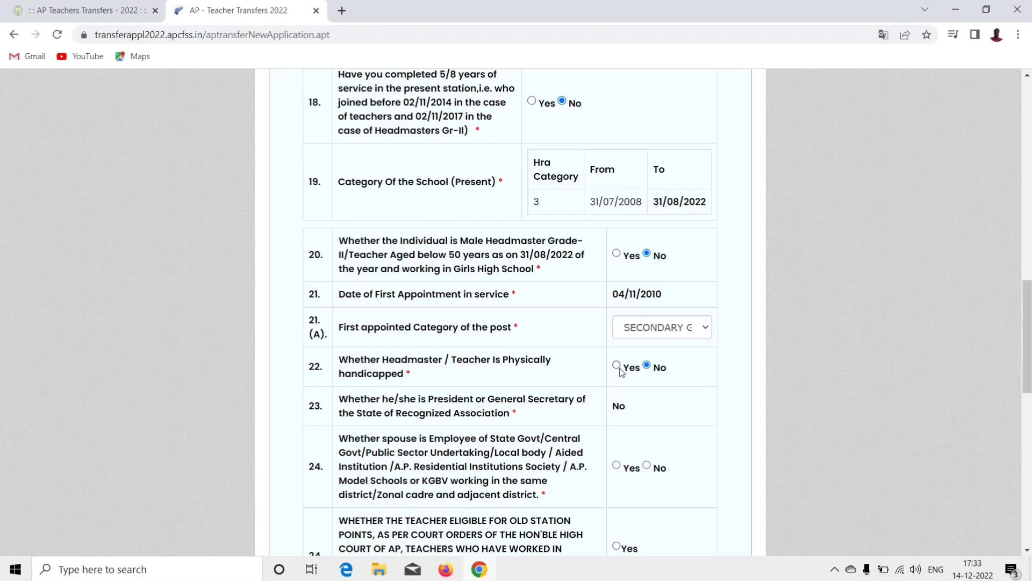
pyautogui.click(618, 369)
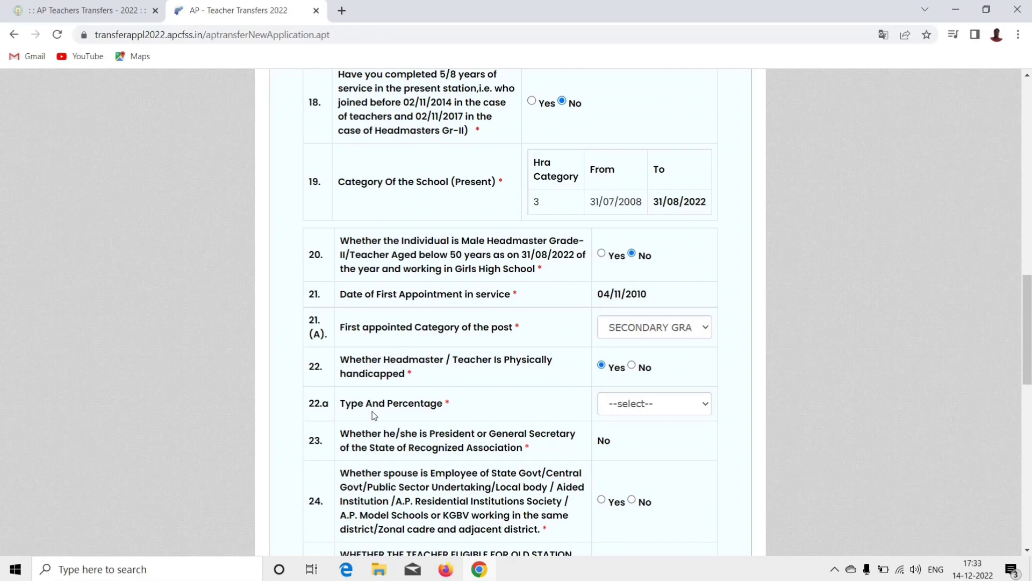
pyautogui.click(704, 407)
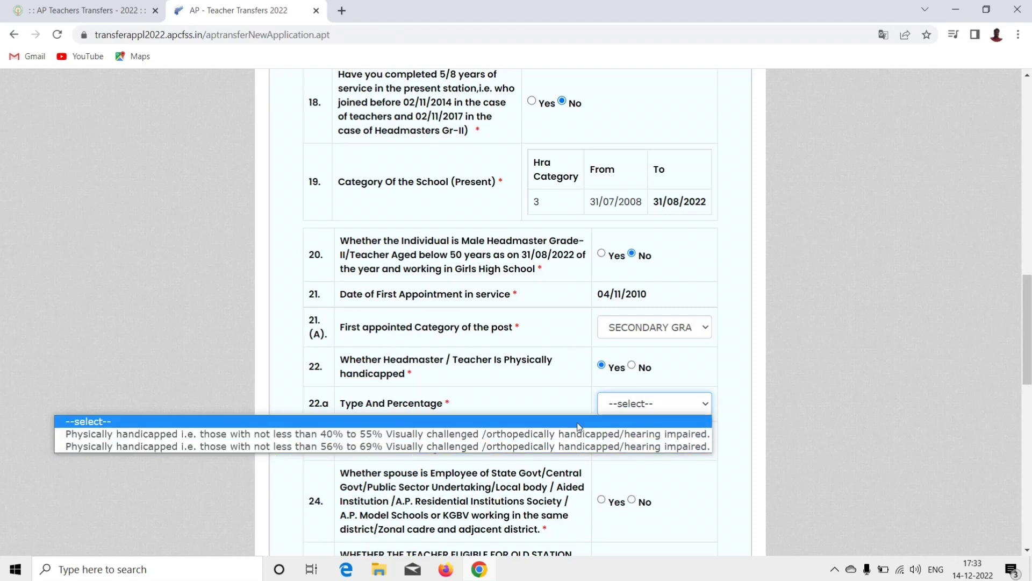
pyautogui.click(632, 366)
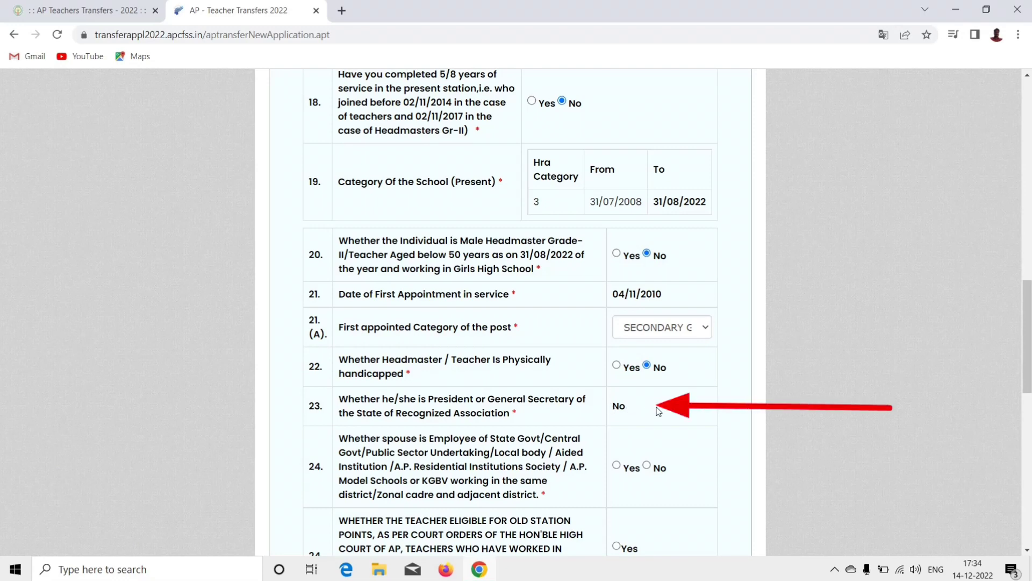
# Compare both answers to the spouse employment question in item 24, and choose Yes to show the spouse detail fields.
pyautogui.scroll(-3, 658, 411)
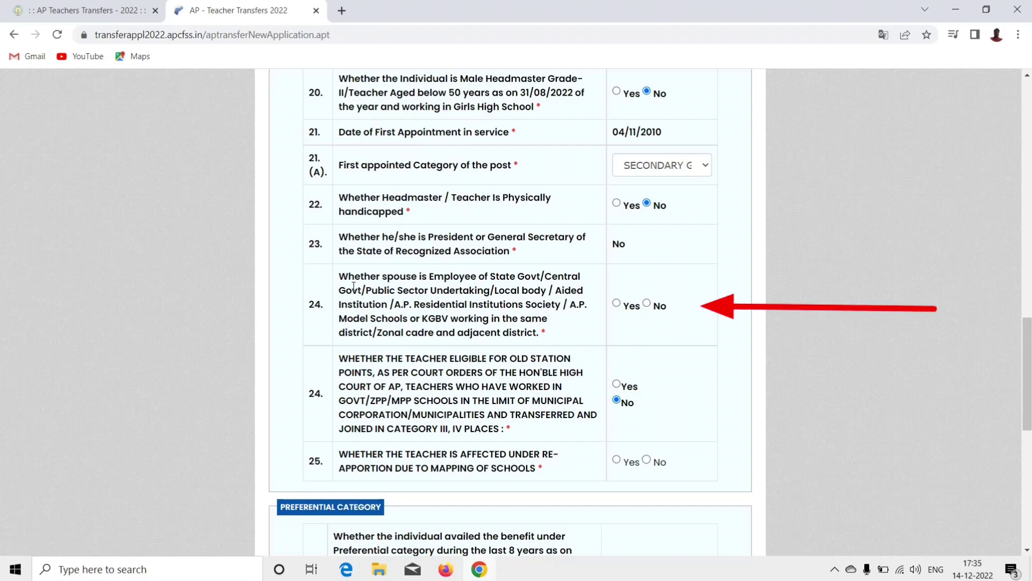
pyautogui.click(616, 303)
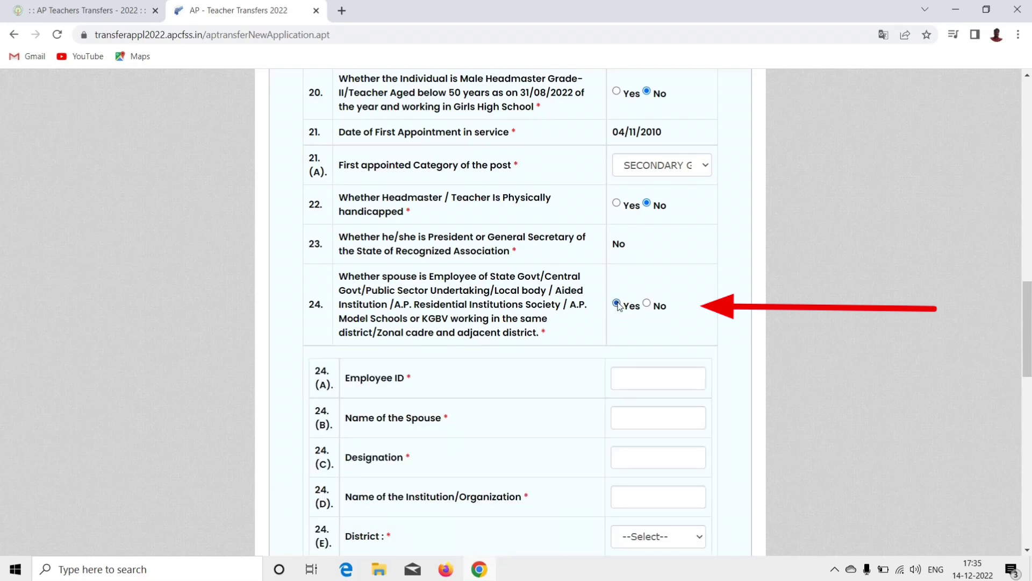
pyautogui.click(646, 305)
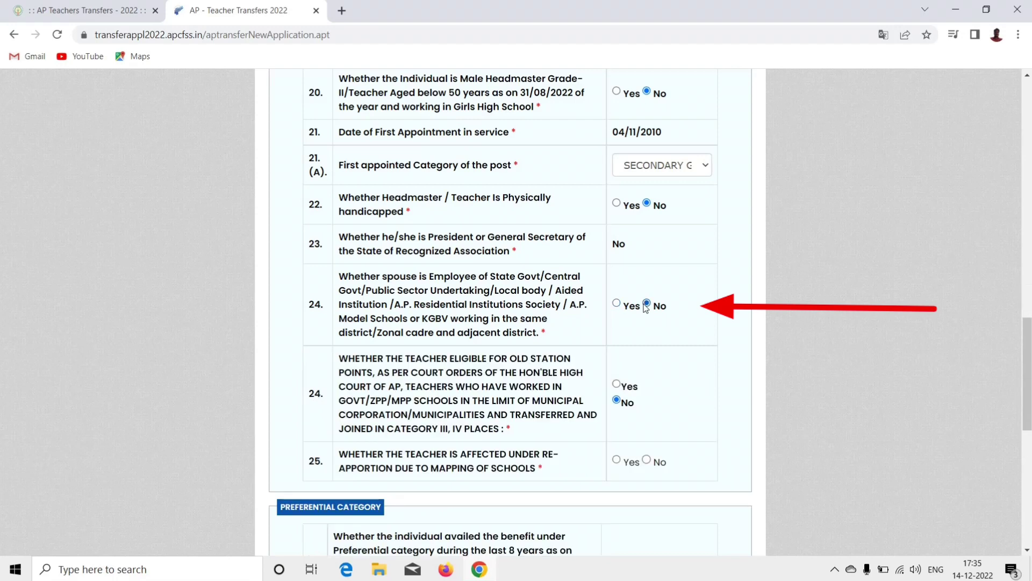
pyautogui.click(617, 304)
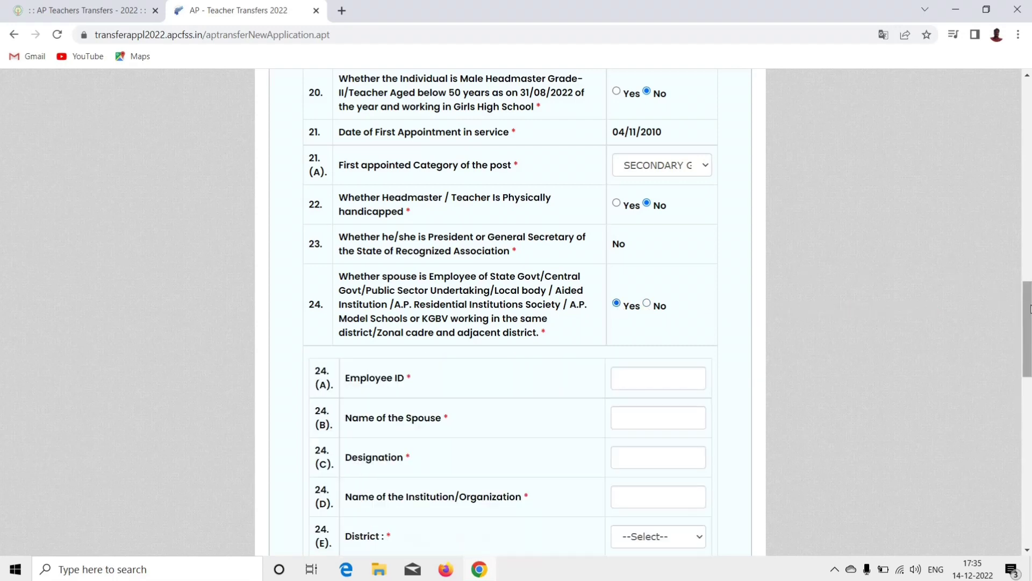
pyautogui.scroll(-4, 1030, 308)
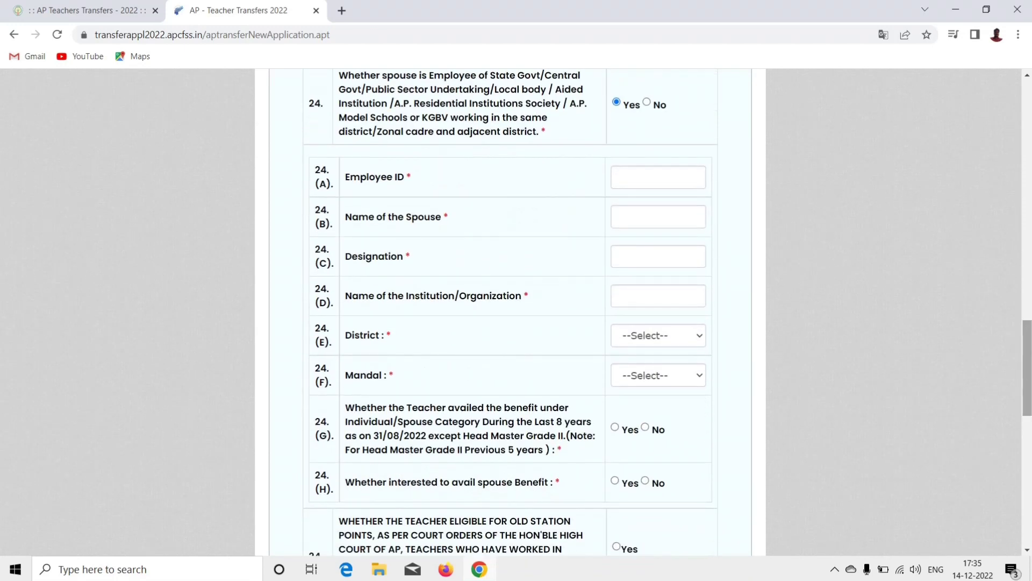